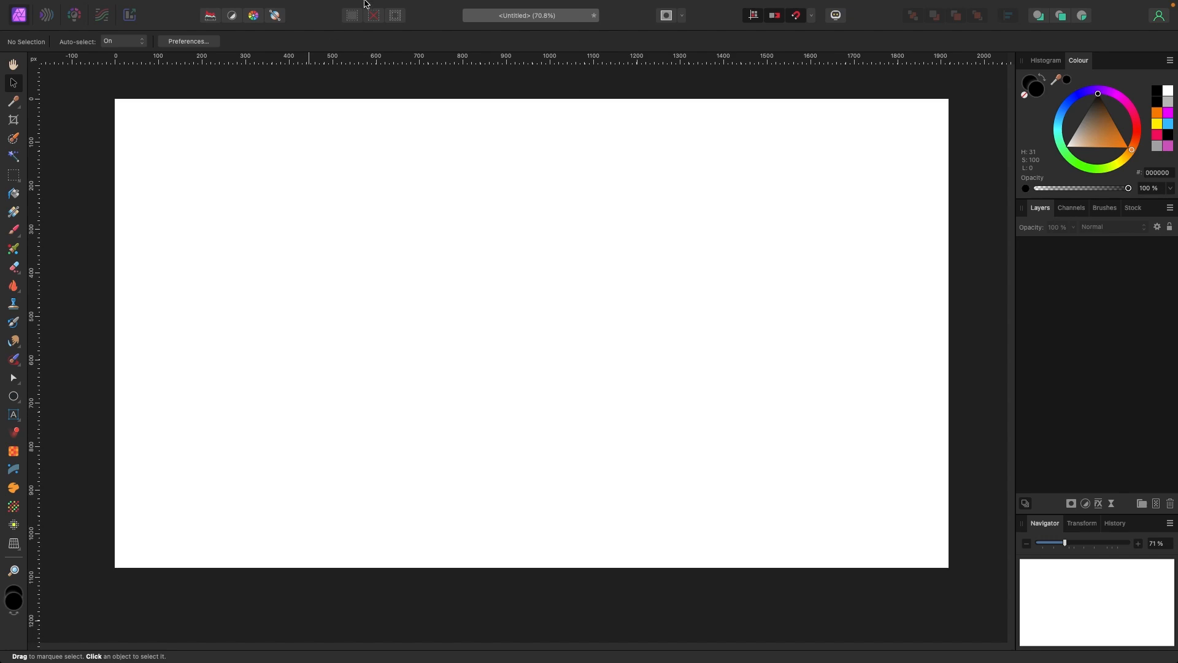
- Reset the studio panels to their default layout
left_click(435, 8)
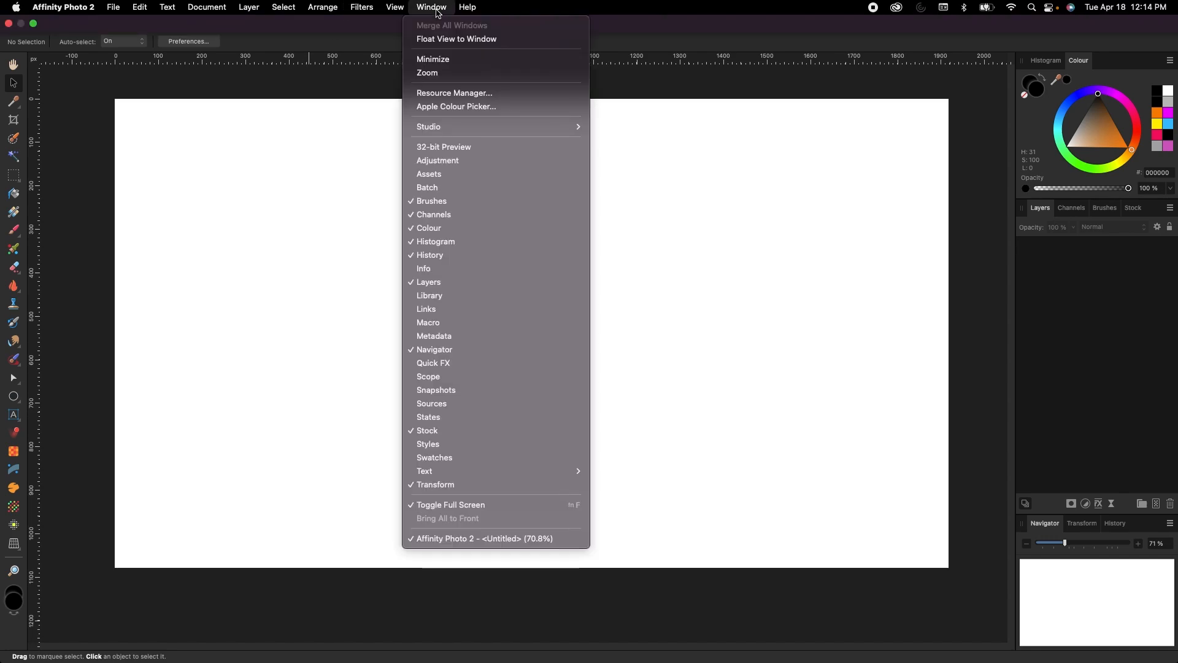
mouse_move(448, 127)
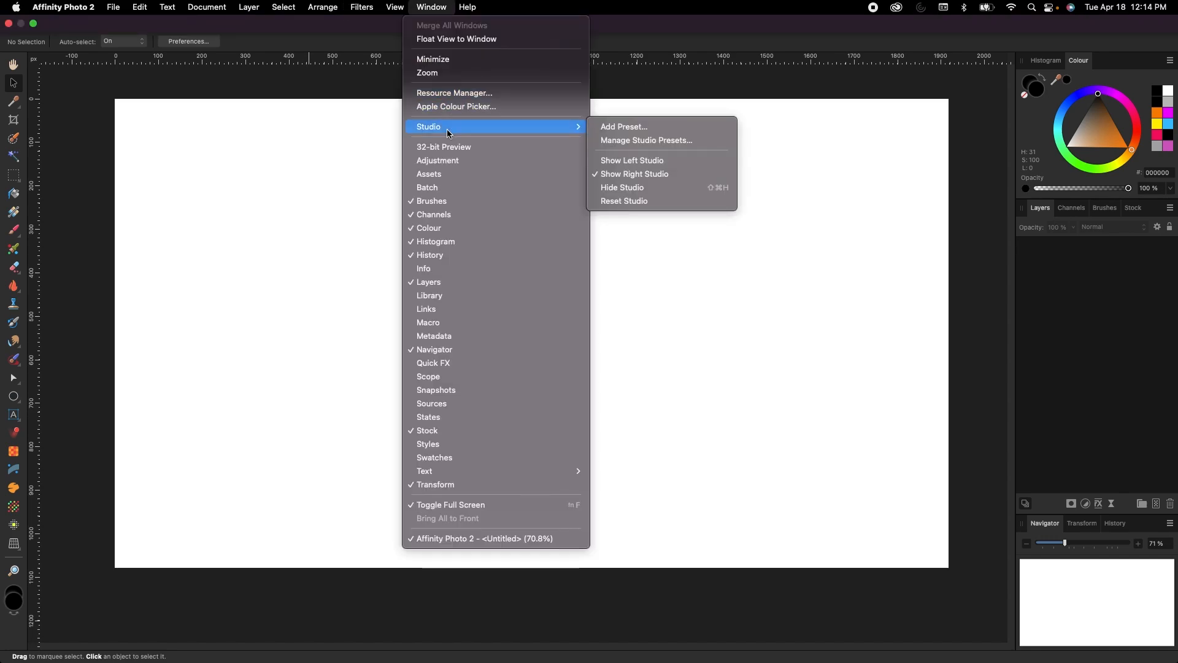
left_click(644, 202)
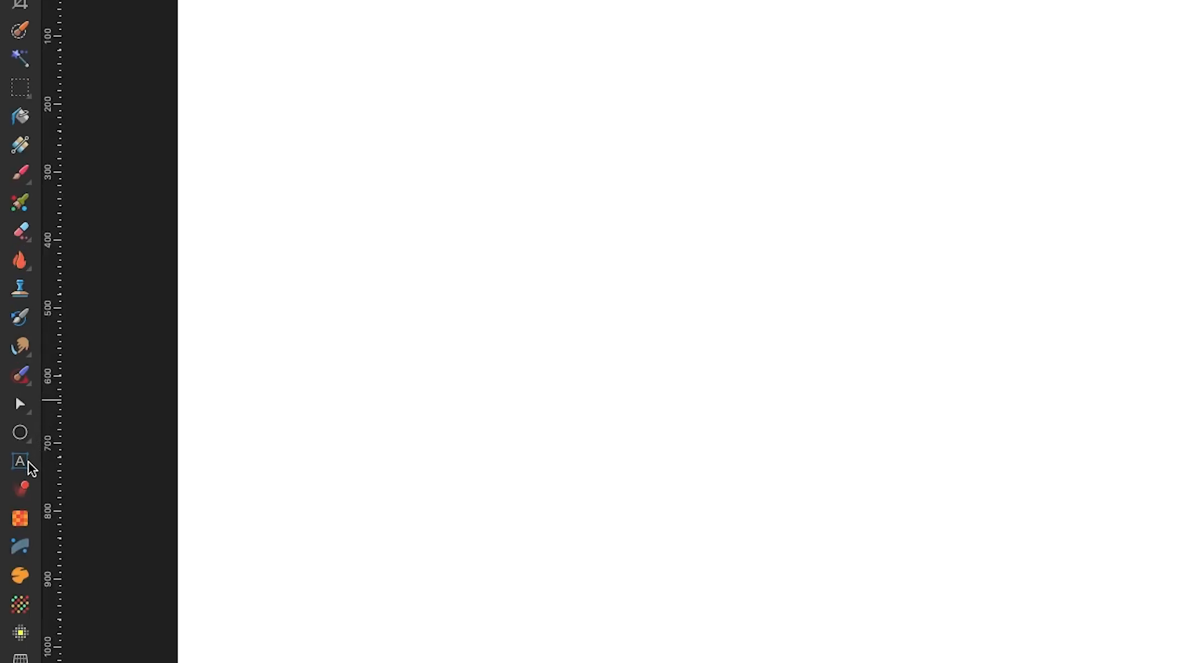
- Create the green Impact art text DESIGN, then enlarge it and centre it horizontally in the canvas's upper half
left_click(28, 463)
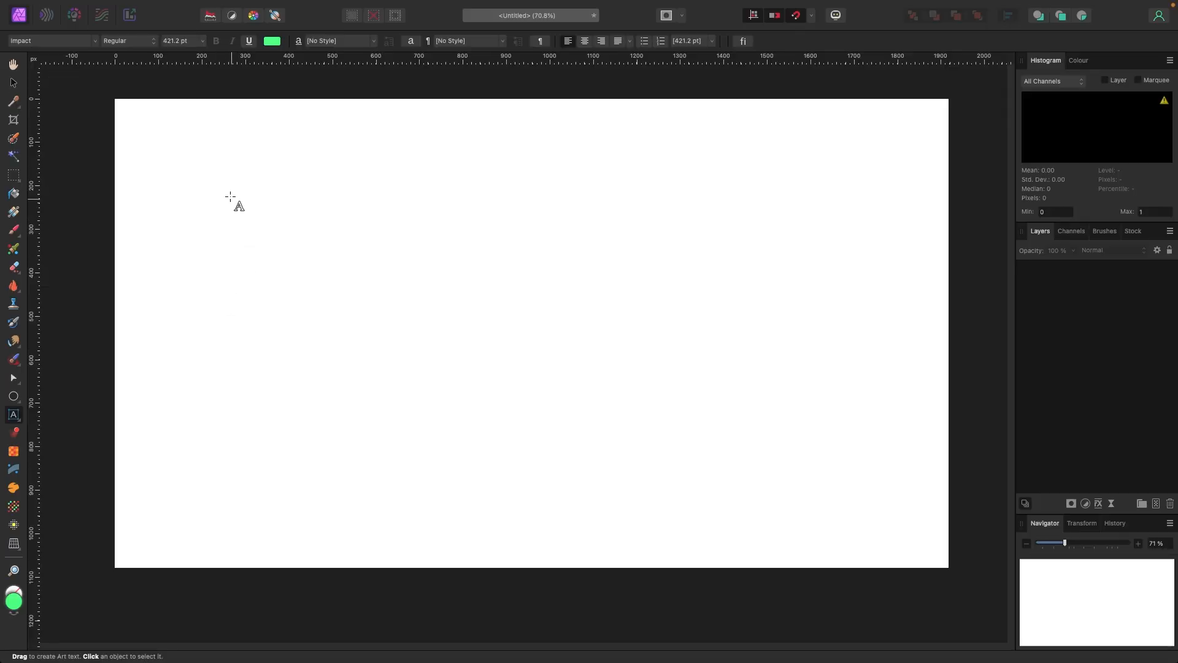
left_click_drag(232, 176, 297, 289)
type("DESI")
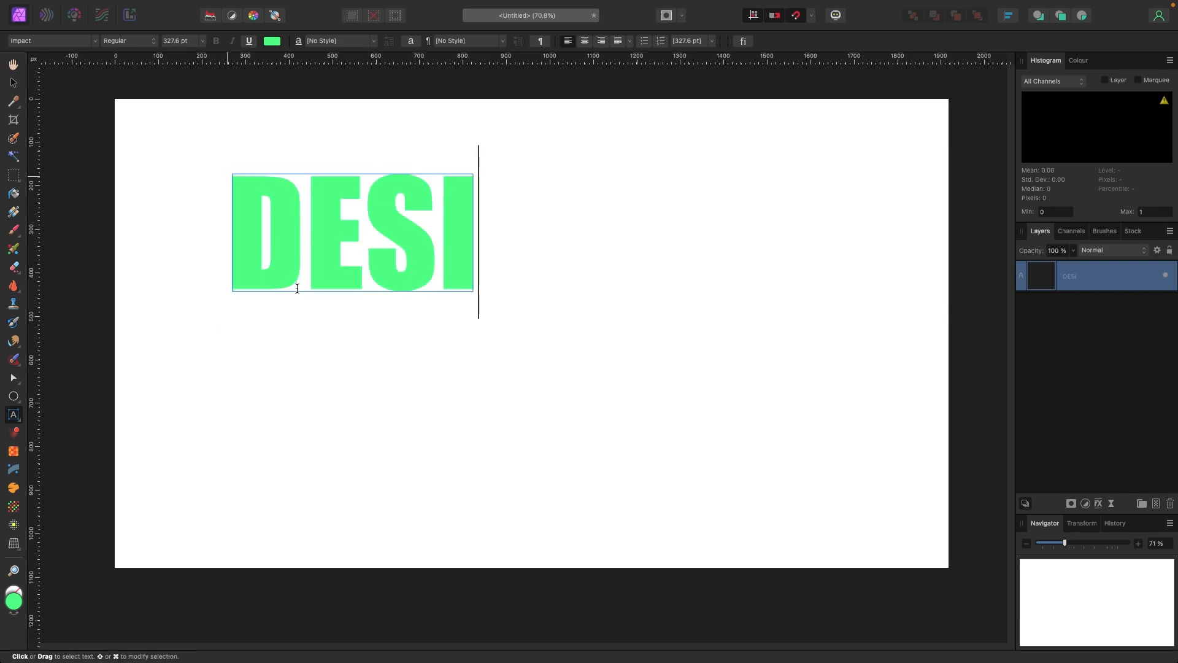
type("GN")
key("Escape")
key("v")
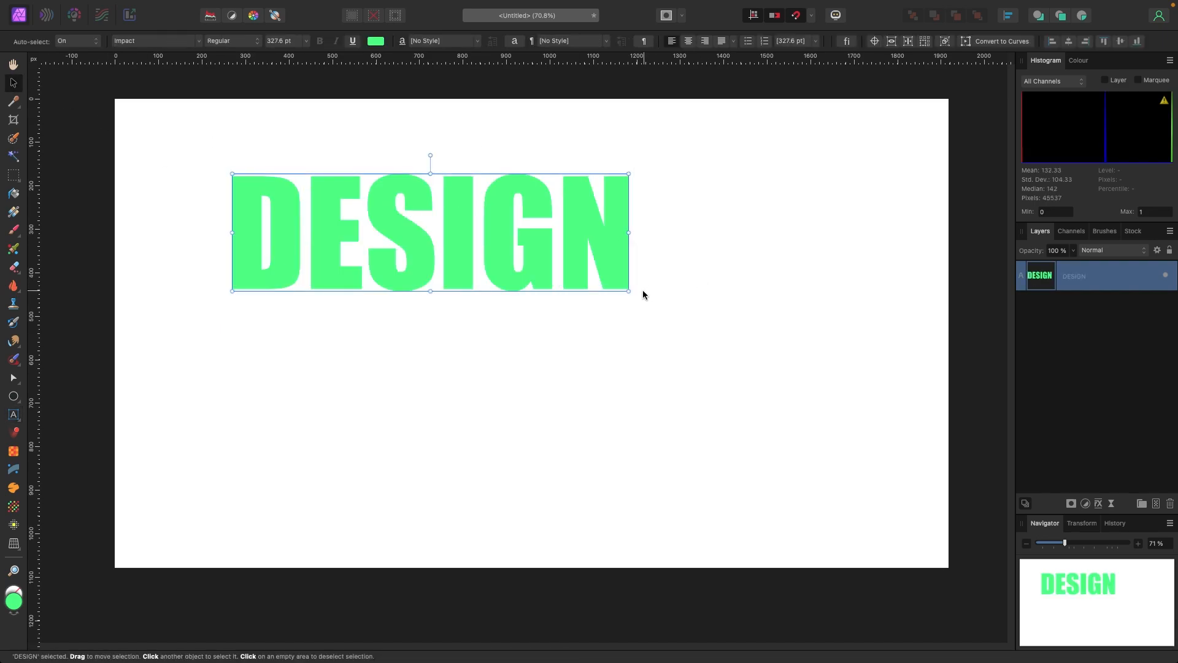
left_click_drag(628, 290, 830, 344)
left_click_drag(740, 331, 646, 275)
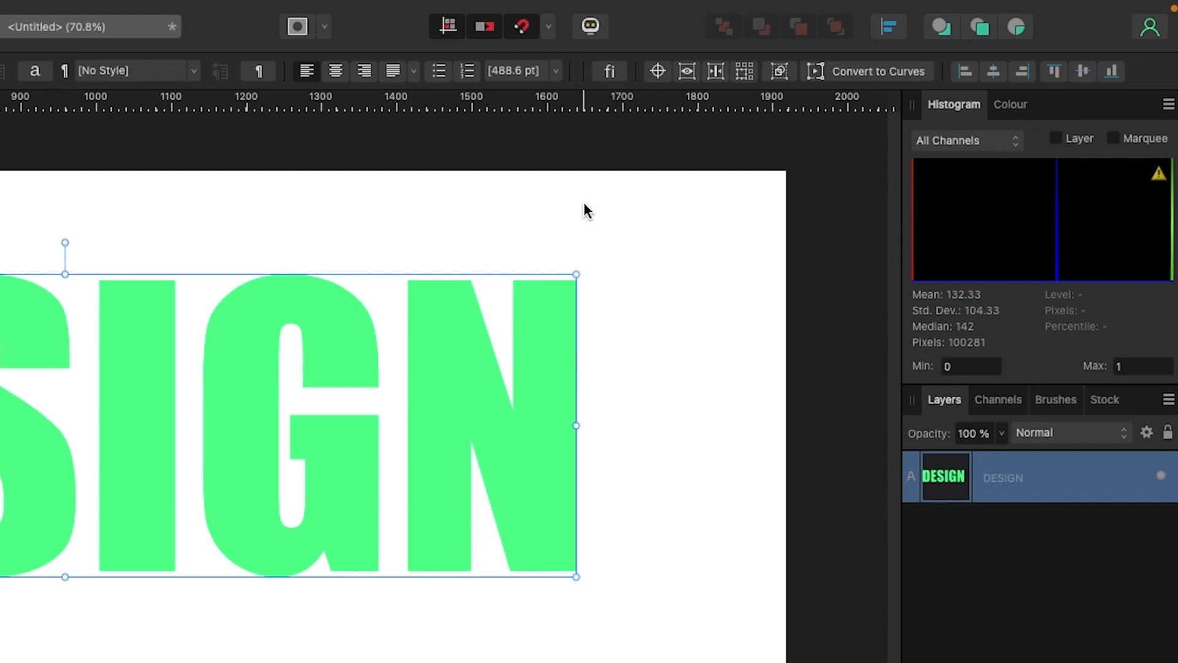
- Convert the DESIGN text to curves and activate the Node Tool
left_click(907, 73)
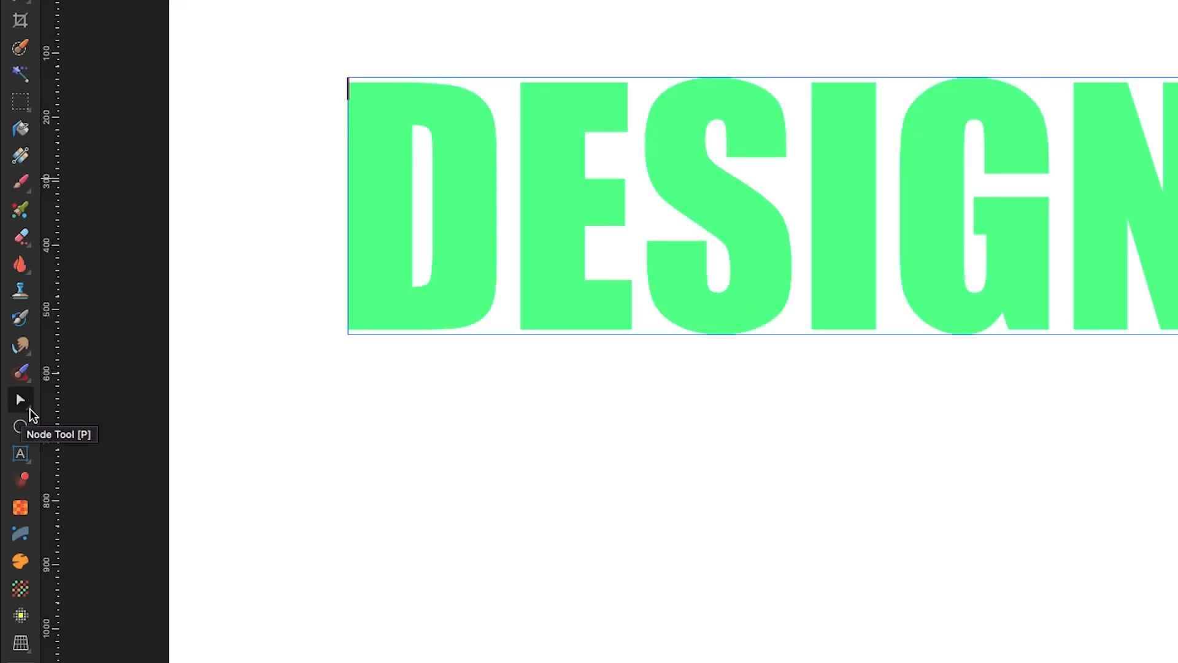
left_click(18, 384)
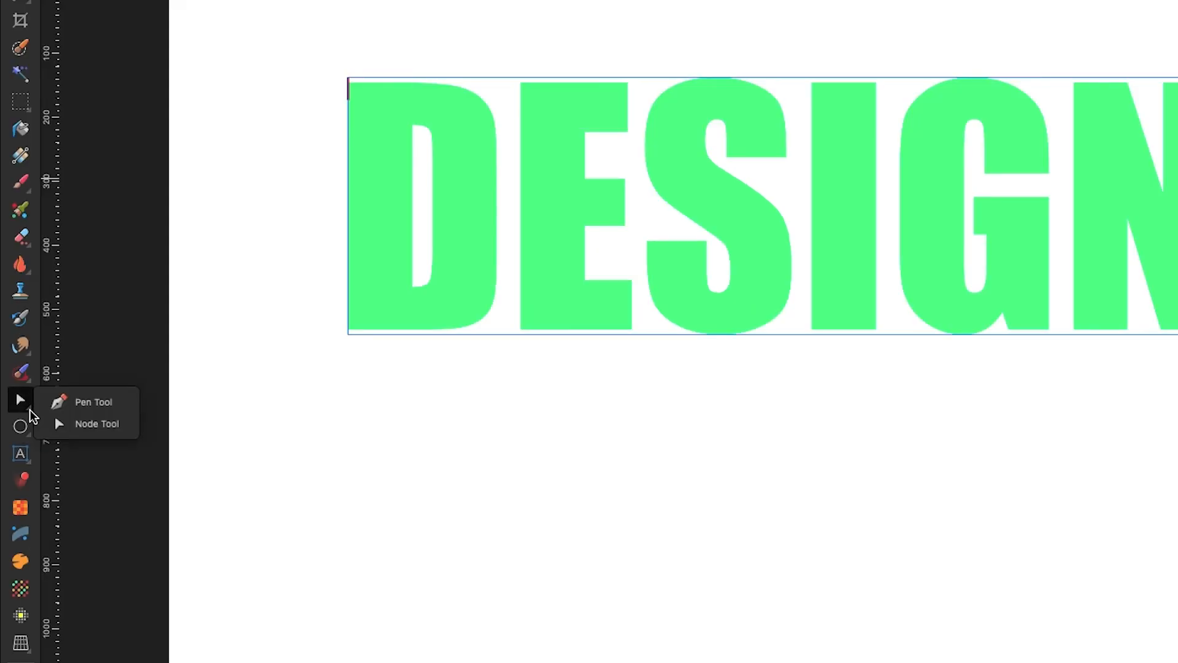
left_click(27, 410)
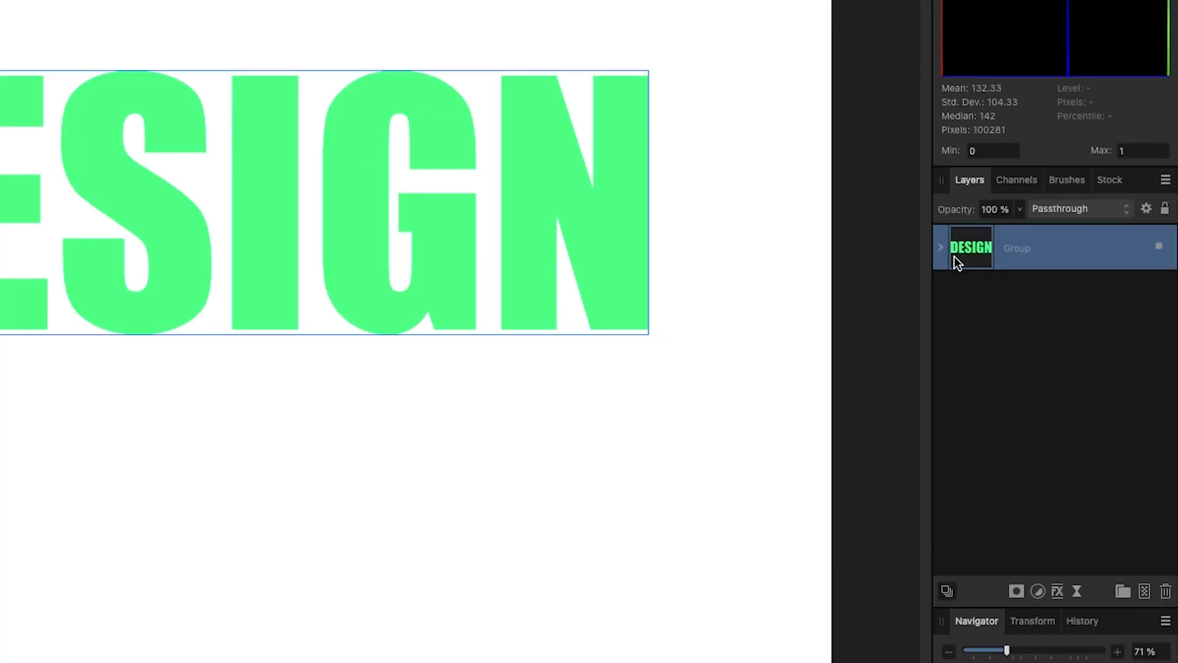
- Expand the lettering group and examine the D, E and S curves one by one
left_click(940, 249)
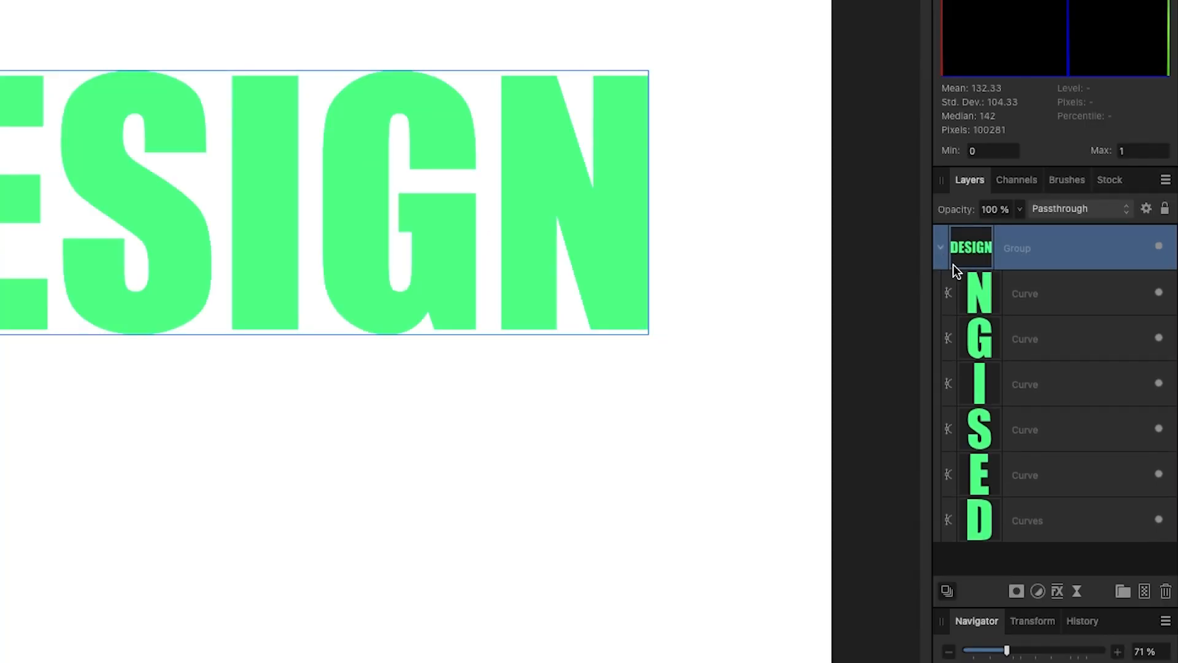
left_click(1032, 516)
left_click(1033, 466)
left_click(1032, 417)
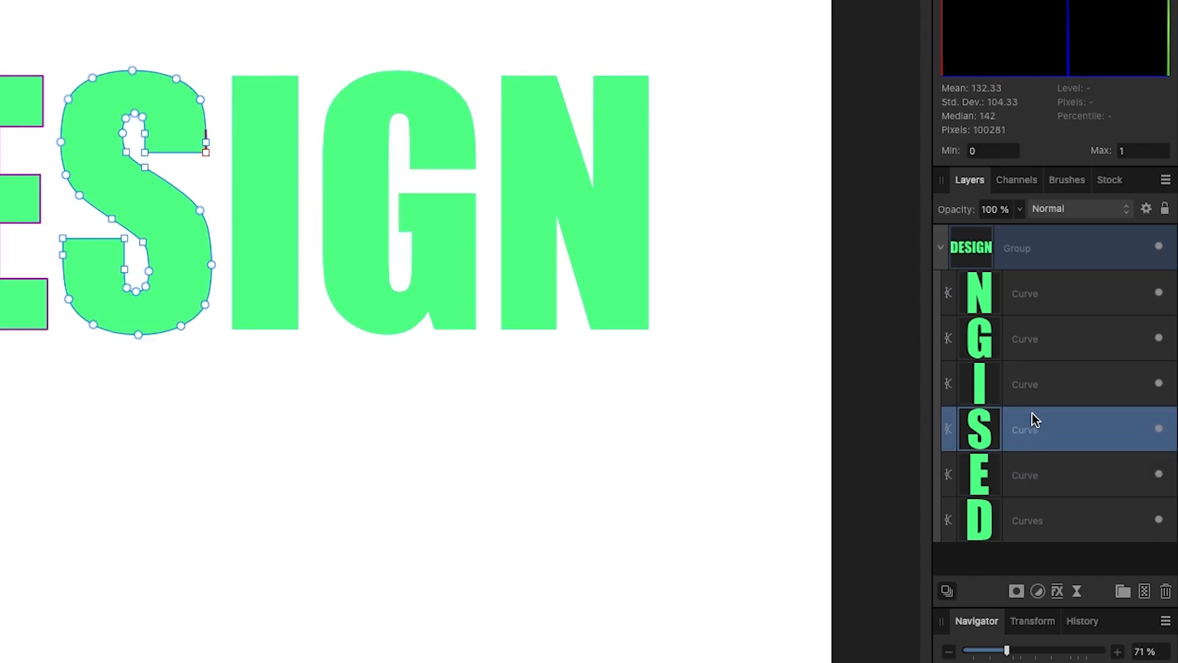
- Select the letter E's curve on its own and fill it with red
left_click(1027, 501)
left_click(1021, 471)
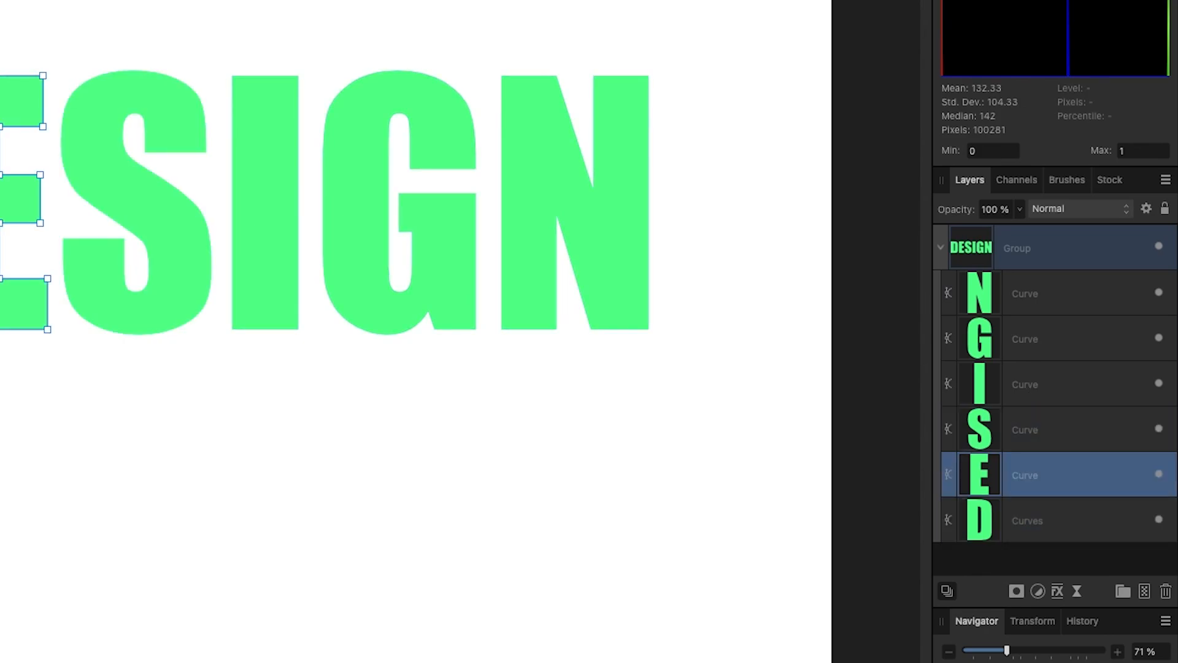
left_click(1078, 60)
left_click_drag(1132, 113, 1137, 118)
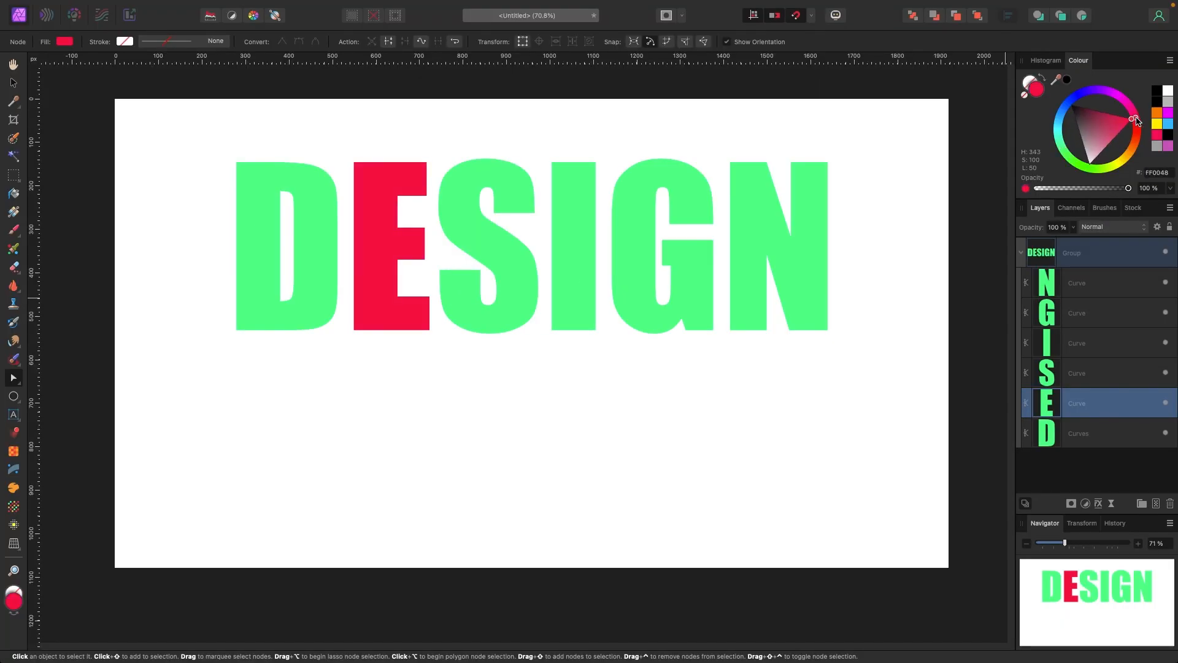
- Fill the letter S with blue and the letter I with golden yellow
left_click(1075, 376)
left_click(1071, 98)
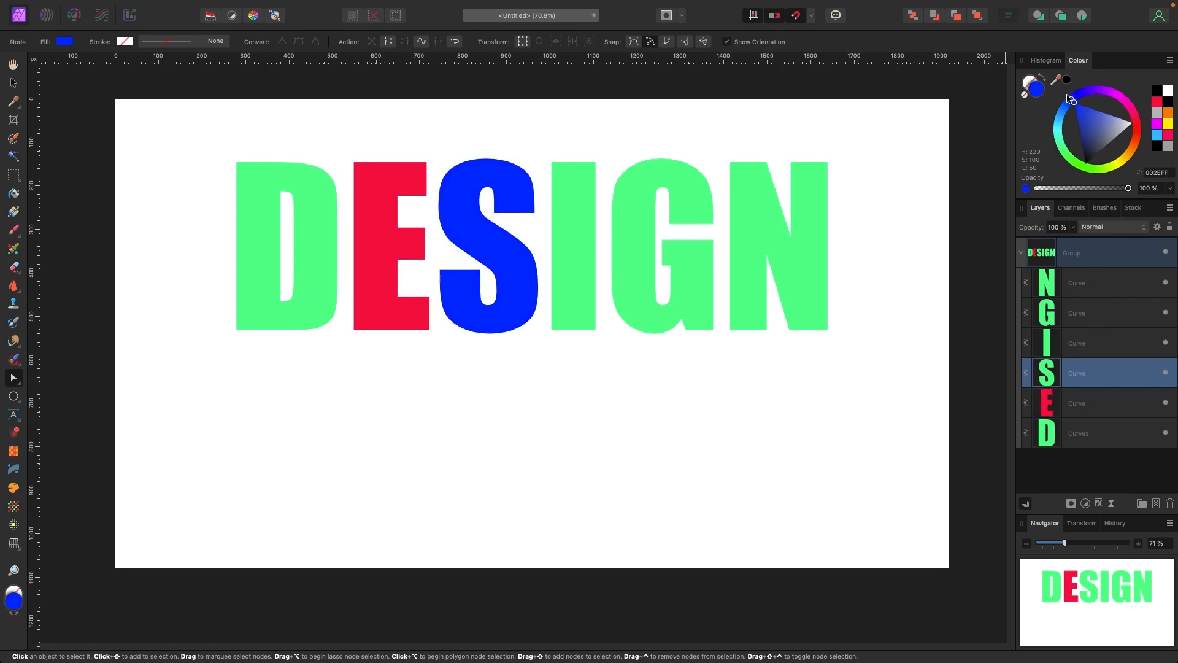
left_click(1077, 342)
left_click(1134, 133)
left_click(1121, 159)
- Fill the letter G with magenta (FF00D4)
left_click(1084, 315)
left_click_drag(1122, 164, 1077, 138)
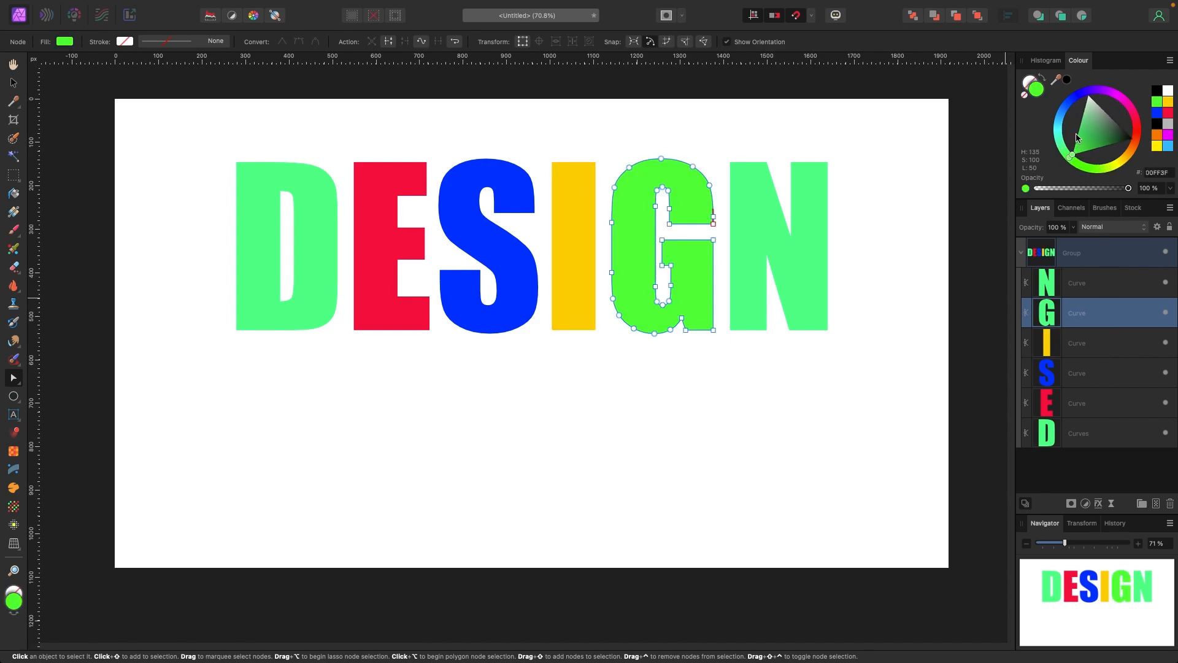
left_click(1119, 97)
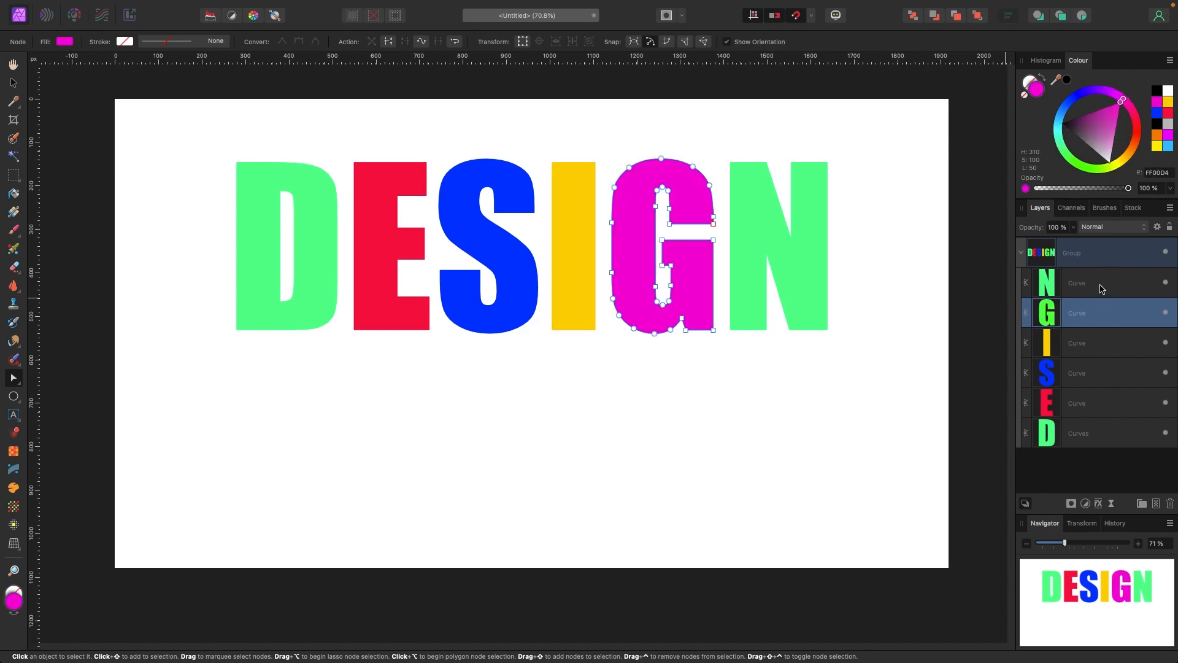
- Fill the letter N with dark purple (81018C) and clear the selection
left_click(1101, 288)
left_click(1128, 157)
mouse_move(1129, 161)
left_mouse_down()
mouse_move(1117, 167)
mouse_move(1140, 130)
mouse_move(1117, 93)
left_mouse_up()
left_click(1100, 130)
left_click(1114, 94)
left_click(329, 393)
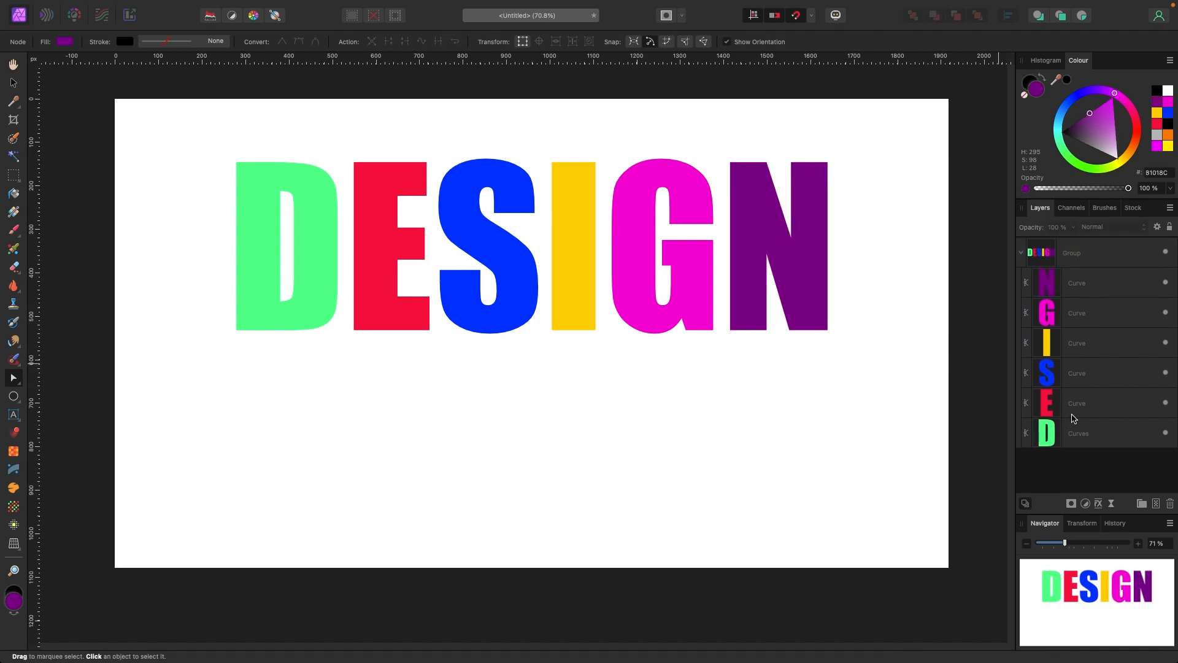
- Pull the D's lower-left corner node outward, then add a node midway on its left edge and push it inward
left_click(322, 212)
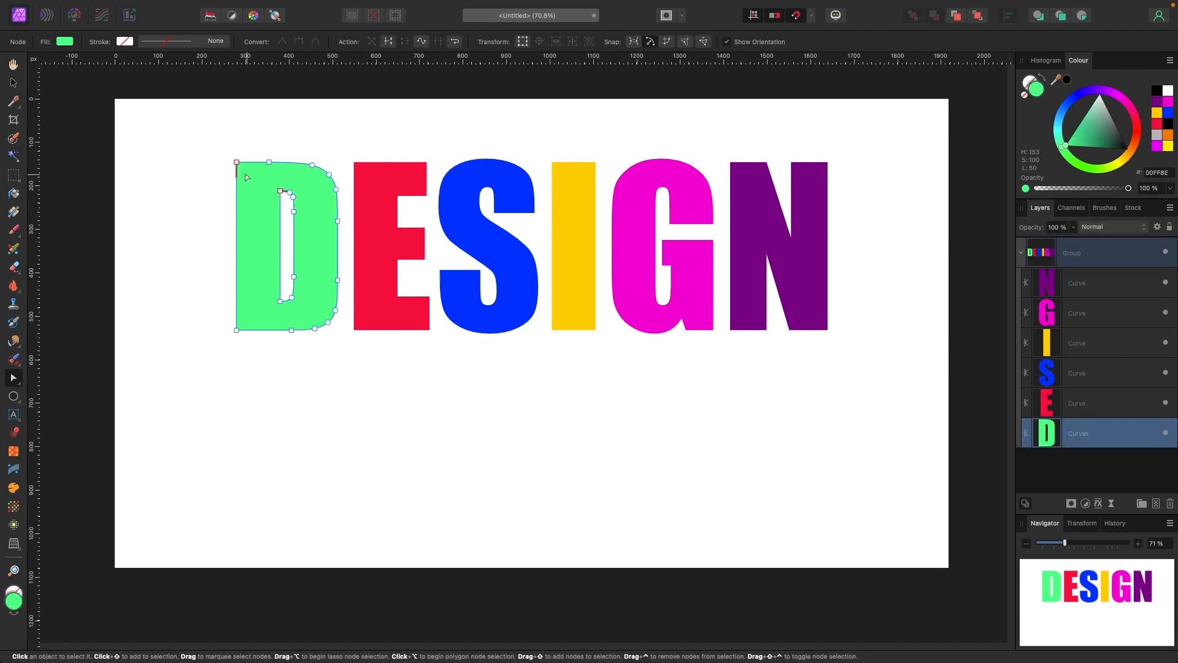
left_click_drag(236, 331, 213, 353)
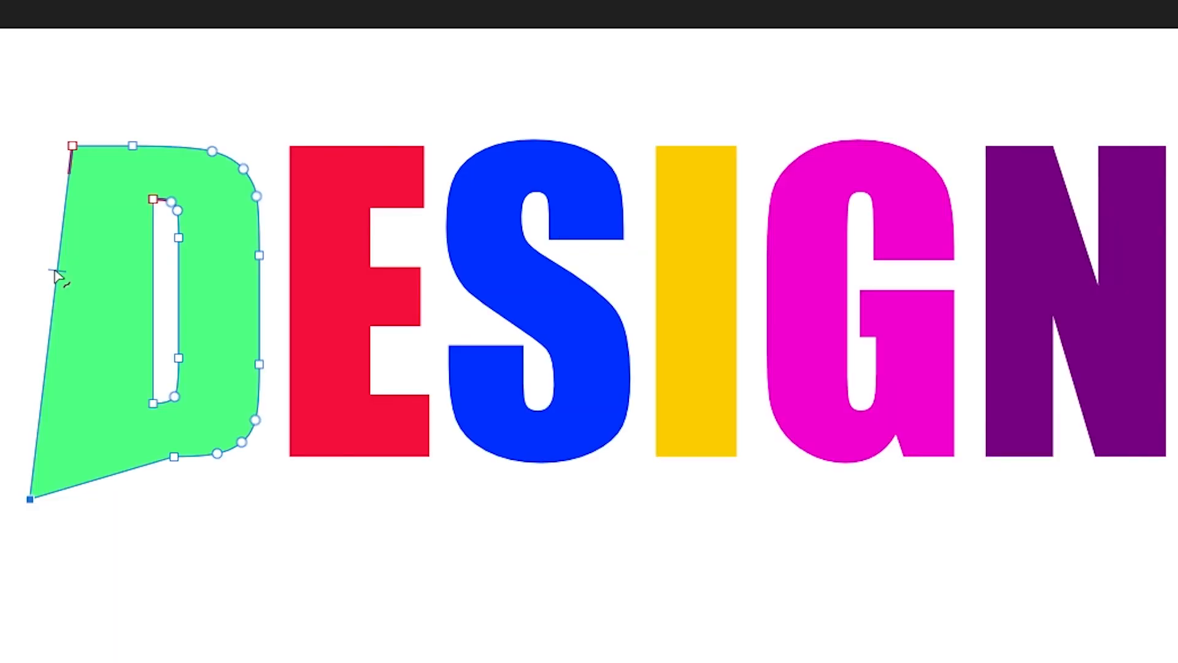
left_click(55, 288)
left_click_drag(55, 287, 112, 291)
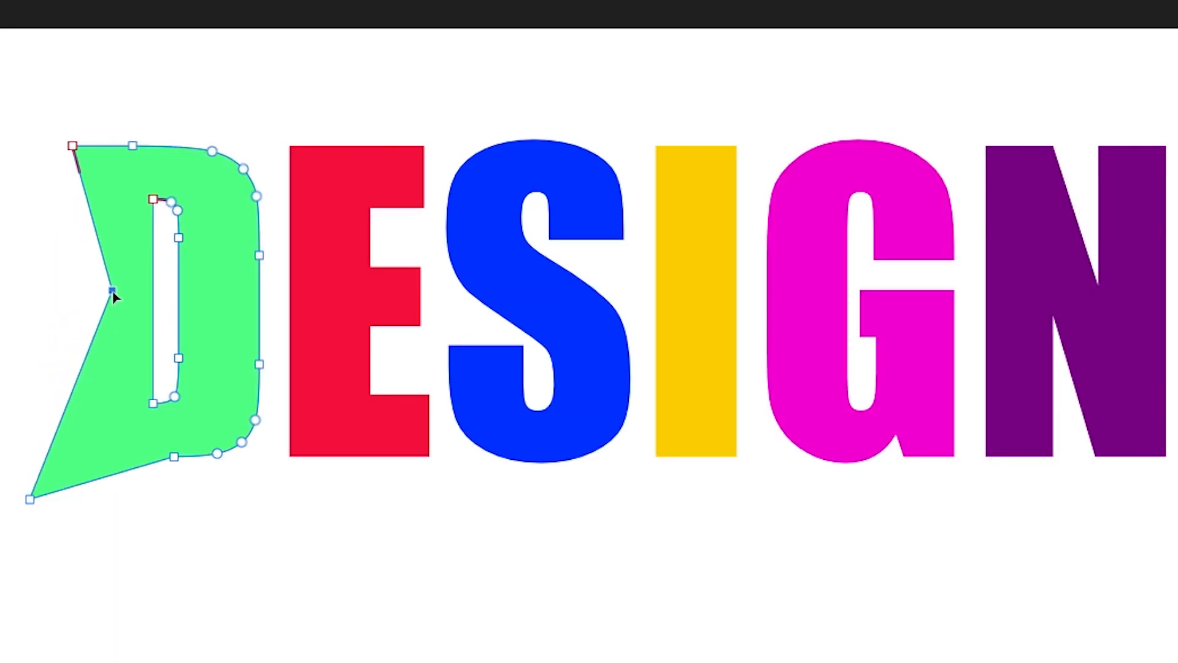
- Add a node at the middle of the E's left edge and push it inward into a pointed notch
left_click(348, 299)
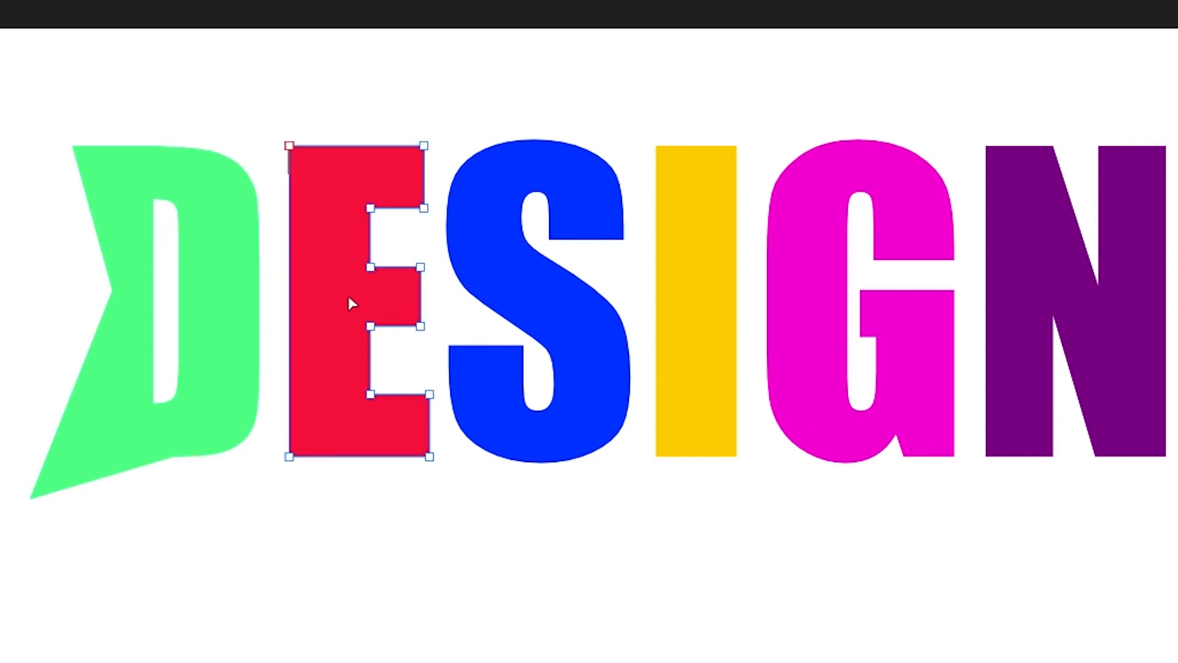
left_click(289, 300)
left_click_drag(290, 301, 325, 300)
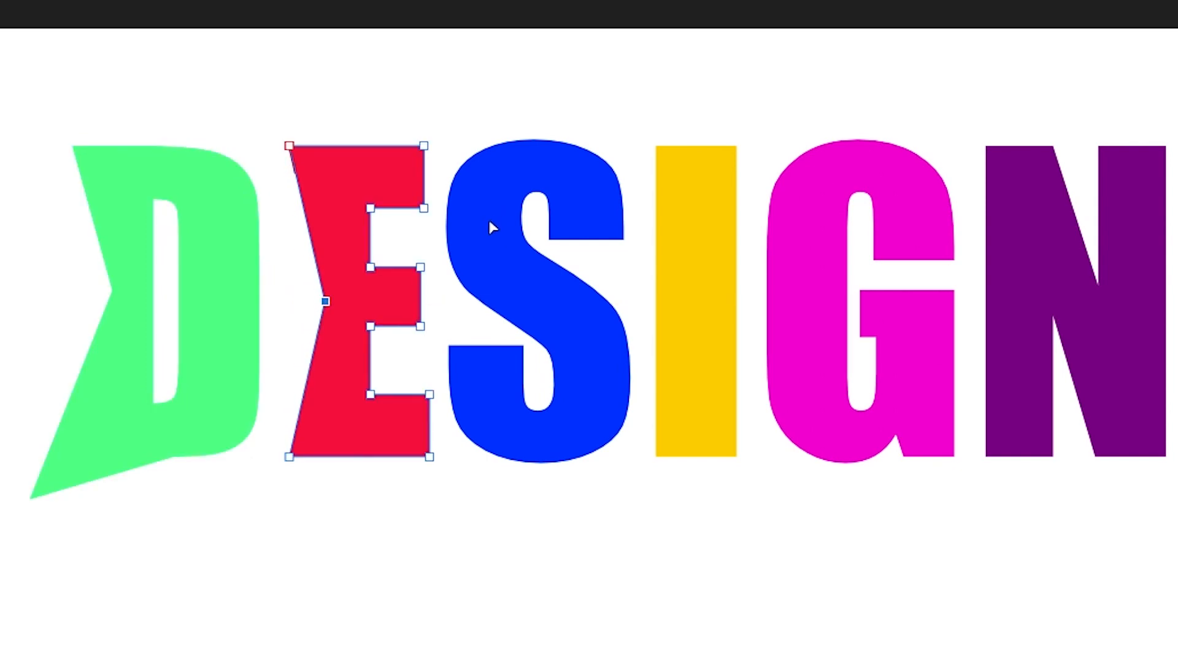
- Bend the S's upper-left outline inward and curve the I's left edge inward
left_click(489, 221)
left_click_drag(473, 161, 483, 184)
left_click(671, 300)
left_click_drag(656, 300, 688, 300)
- Curve the left edges of the G and the N inward, then clear the selection
left_click(823, 279)
left_click_drag(765, 286, 790, 300)
left_click(1018, 243)
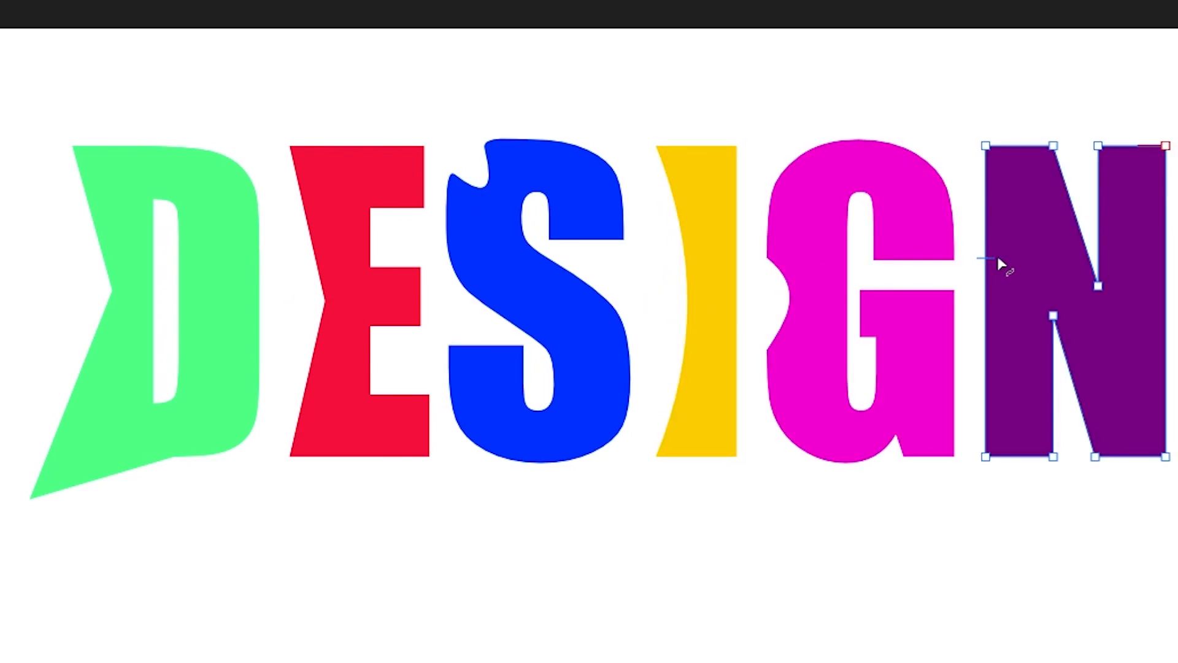
left_click_drag(992, 258, 1015, 261)
left_click(925, 595)
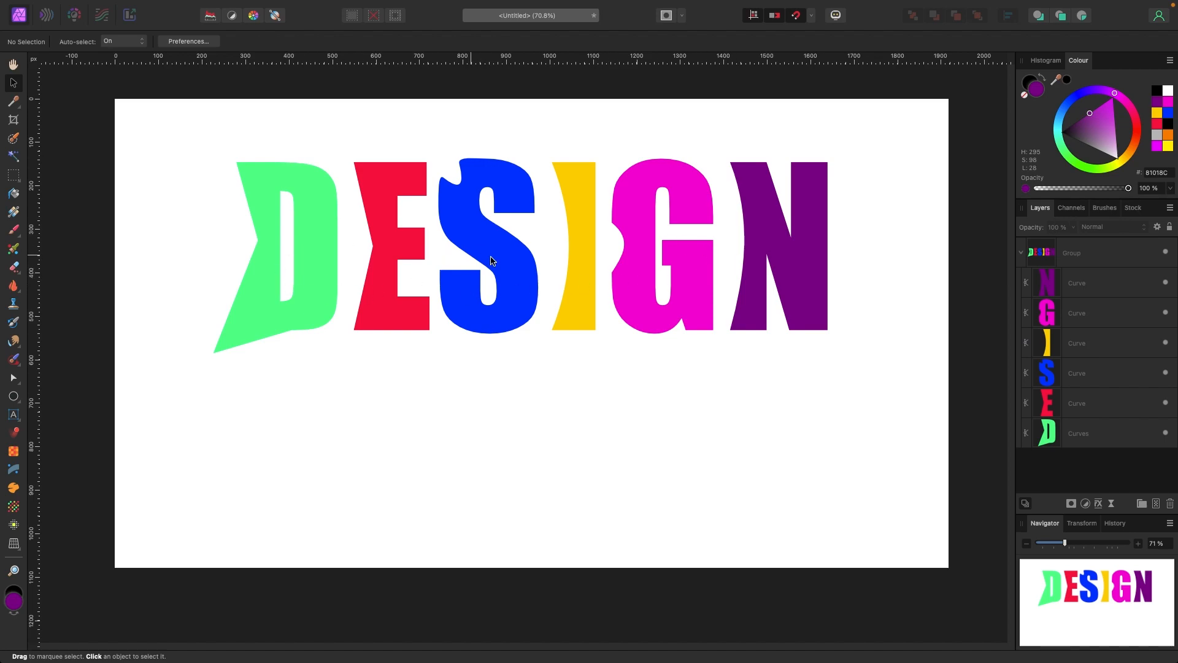
- Enlarge the whole lettering group slightly and recentre it near the canvas's upper edge
left_click(1051, 254)
left_click_drag(765, 262, 832, 281)
key("super+z")
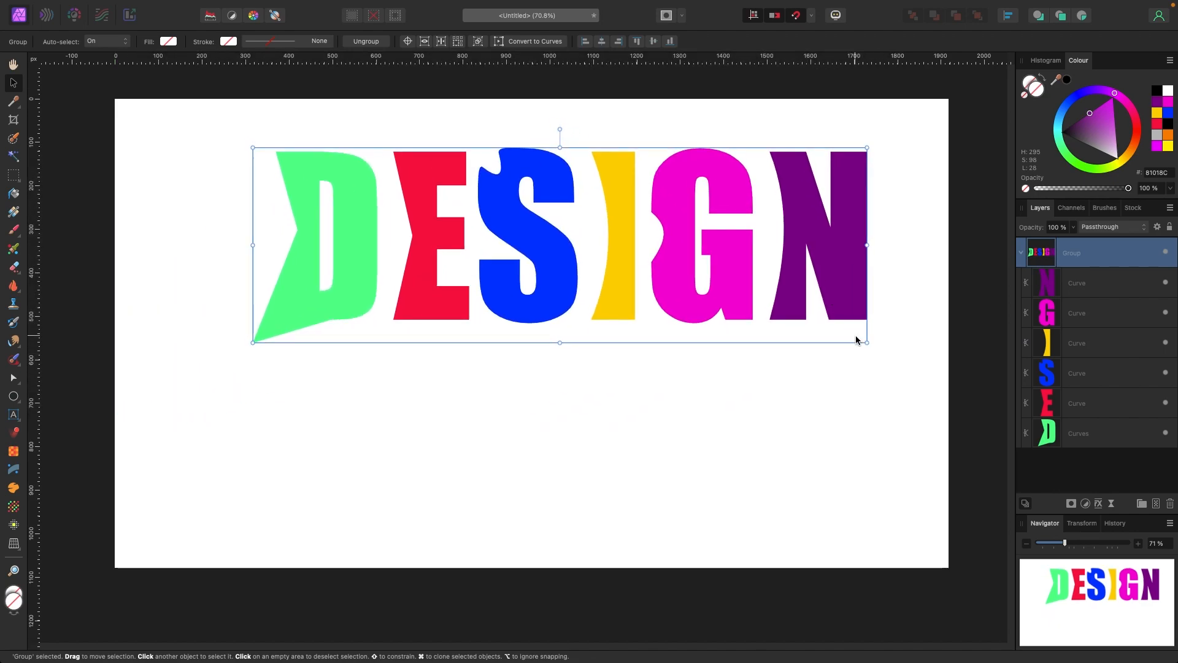
left_click_drag(852, 335, 900, 391)
left_click_drag(776, 326, 726, 307)
- Stagger the individual letters vertically, moving the E, I and N down and the S and G up
left_click(1084, 414)
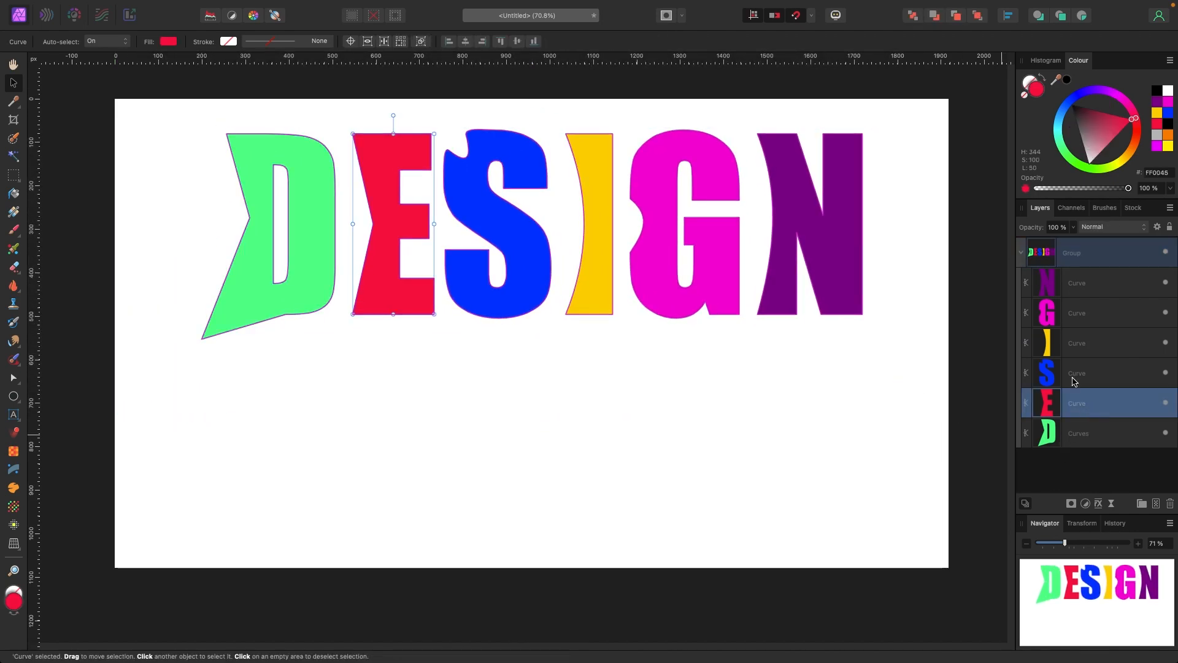
left_click_drag(433, 240, 425, 286)
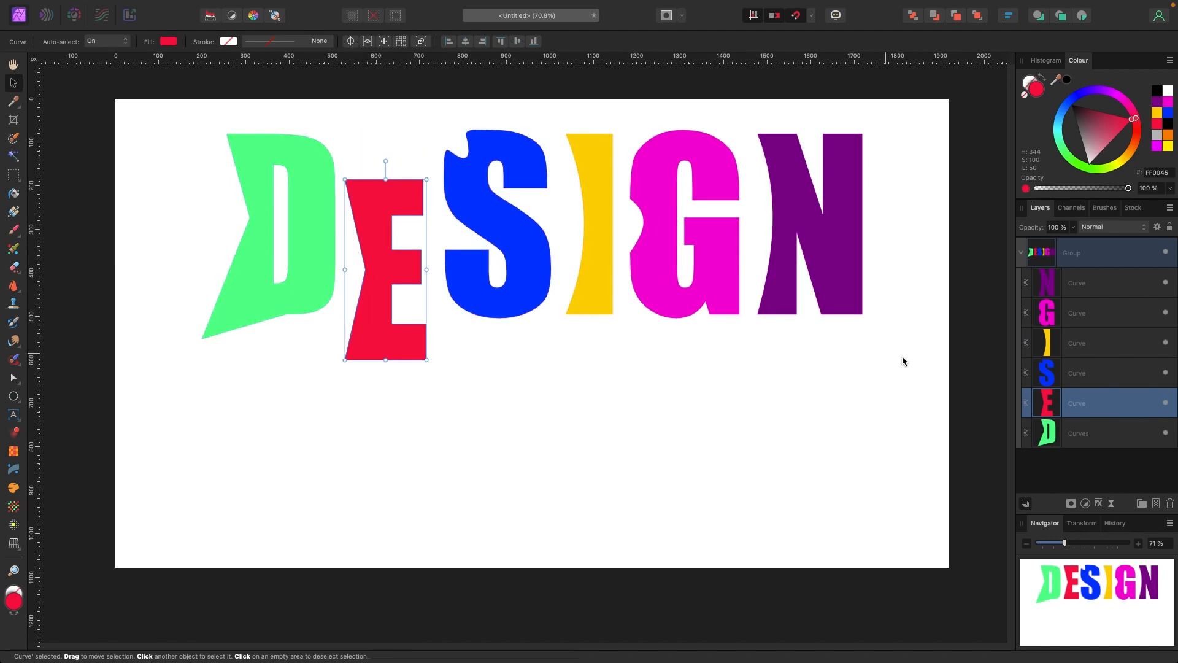
left_click(1083, 372)
left_click_drag(497, 227, 496, 205)
left_click(1072, 338)
left_click_drag(576, 263, 589, 302)
left_click(705, 270)
left_click_drag(715, 258, 716, 244)
left_click(850, 251)
left_click(899, 246)
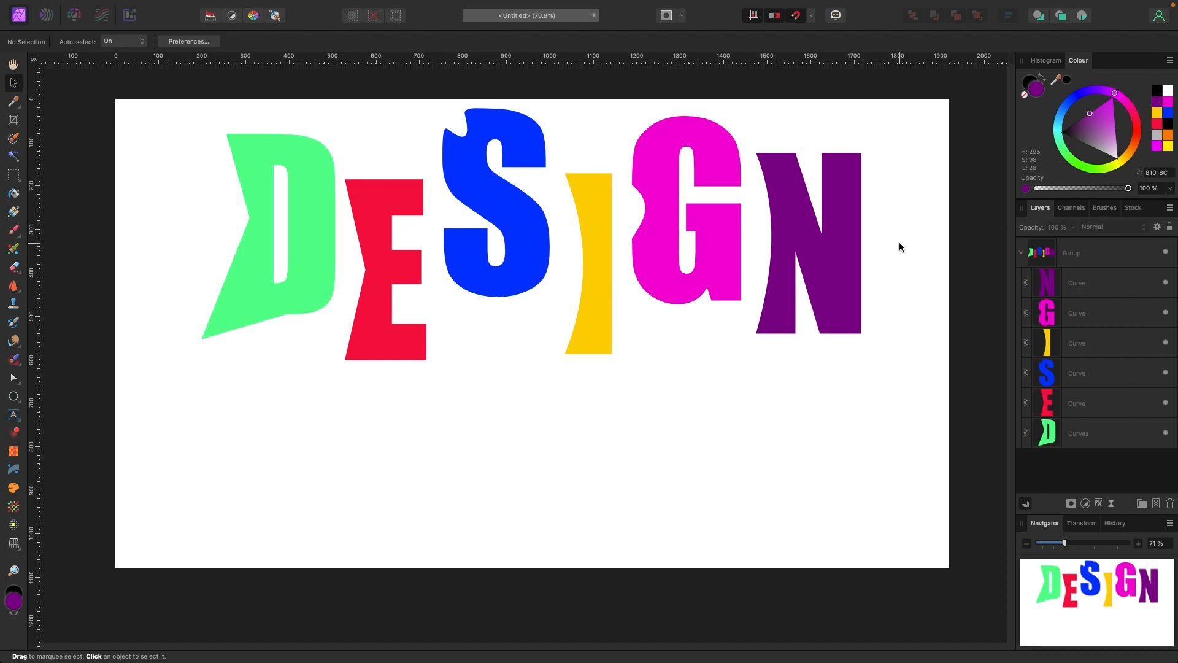
- Undo the separate vertical moves of the E, S, I, G and N
key("super+z")
key("super+z")
key("super+z")
key("super+z")
key("super+z")
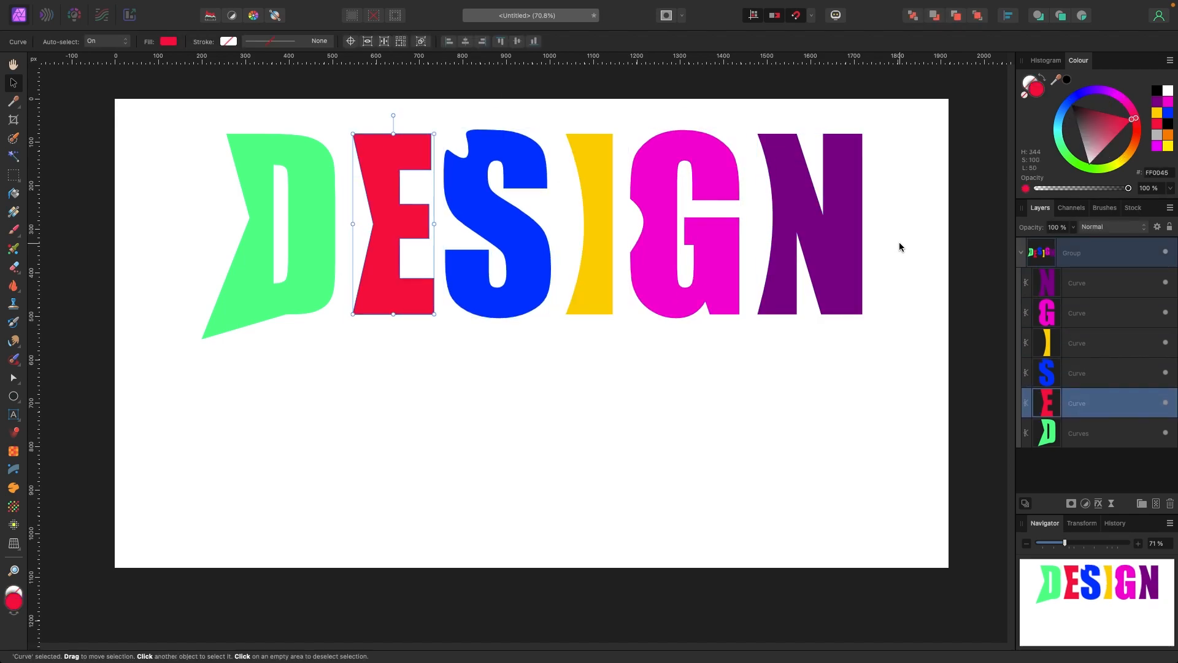
- Move the entire lettering group slightly upward and deselect it
left_click(715, 273)
left_click(1090, 253)
left_click_drag(706, 269, 707, 259)
left_click(167, 266)
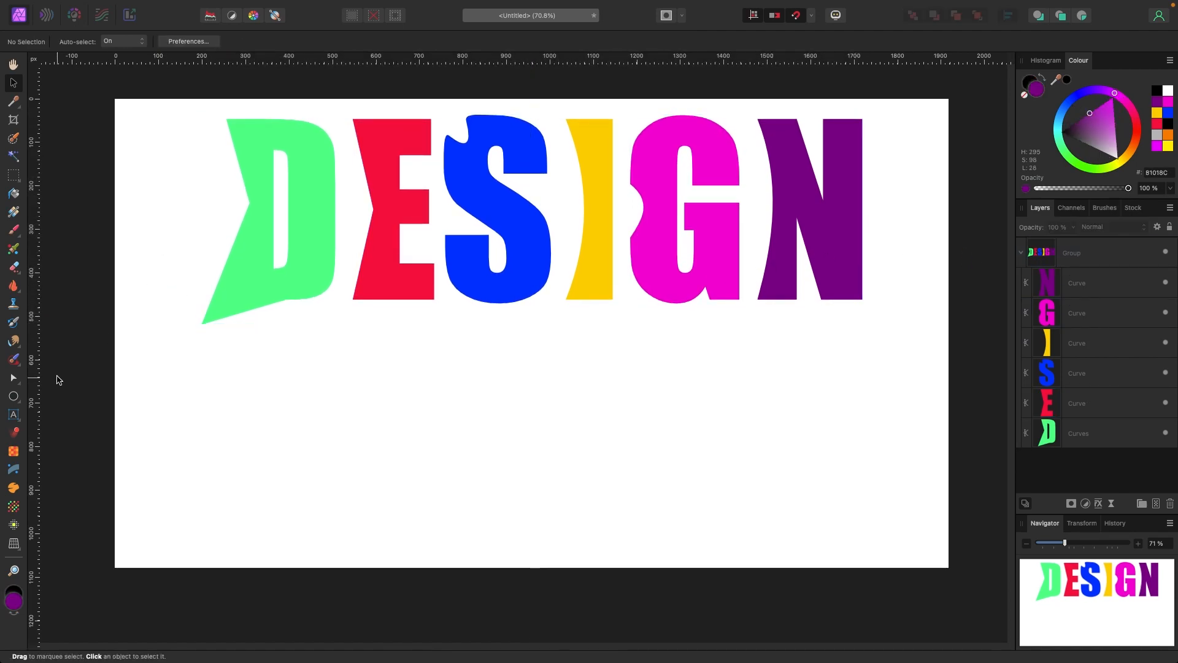
- Draw a circle, centre it beneath the lettering and fill it with light grey (B3B3B3)
left_click(13, 396)
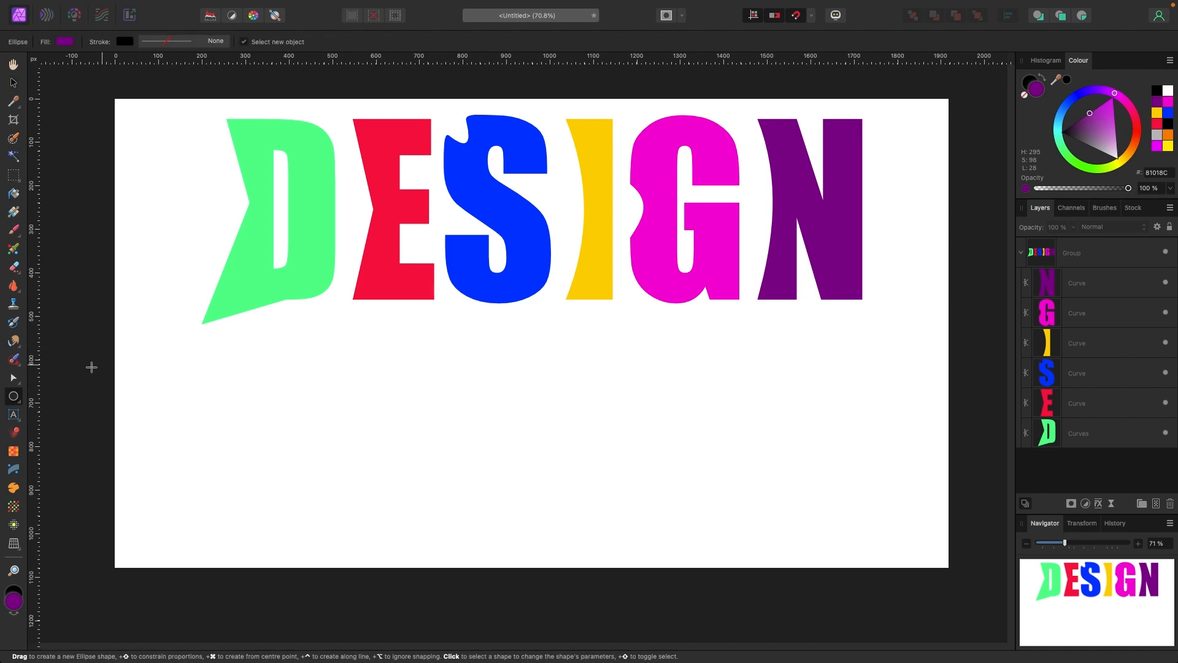
mouse_move(416, 346)
left_mouse_down()
mouse_move(637, 452)
mouse_move(618, 547)
left_mouse_up()
left_click(13, 83)
left_click_drag(499, 425, 515, 413)
left_click_drag(1096, 149, 1100, 151)
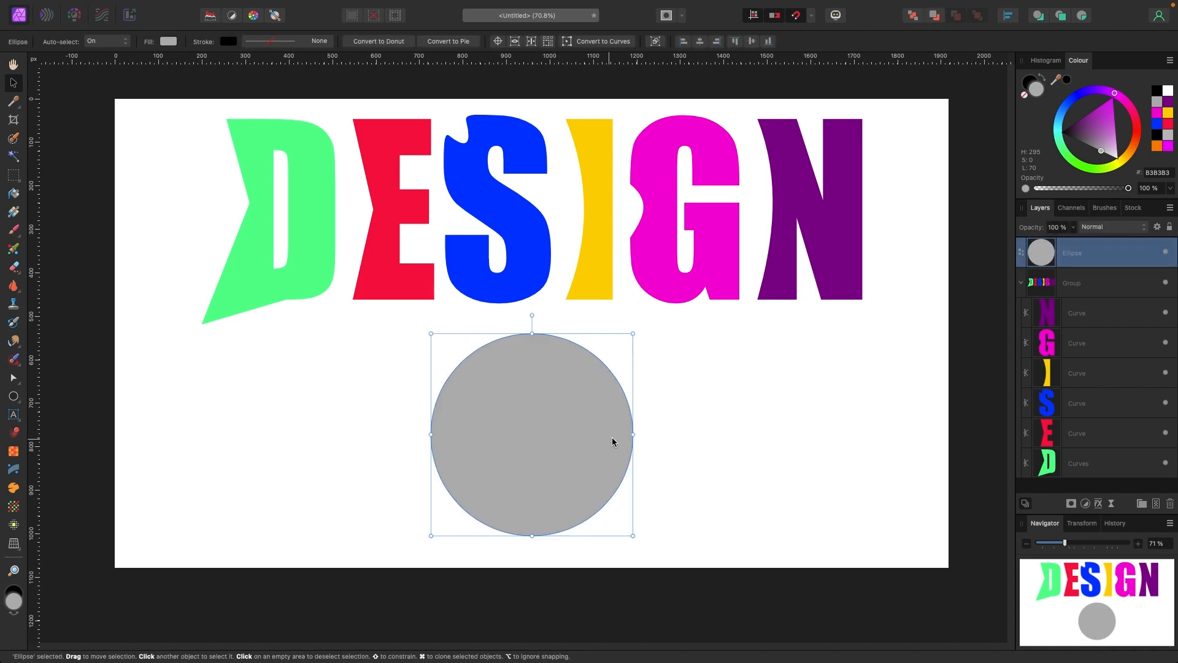
- Stretch the grey circle into a wider ellipse and convert it to curves
left_click_drag(633, 435, 679, 438)
mouse_move(556, 543)
left_mouse_down()
mouse_move(557, 406)
mouse_move(558, 545)
left_mouse_up()
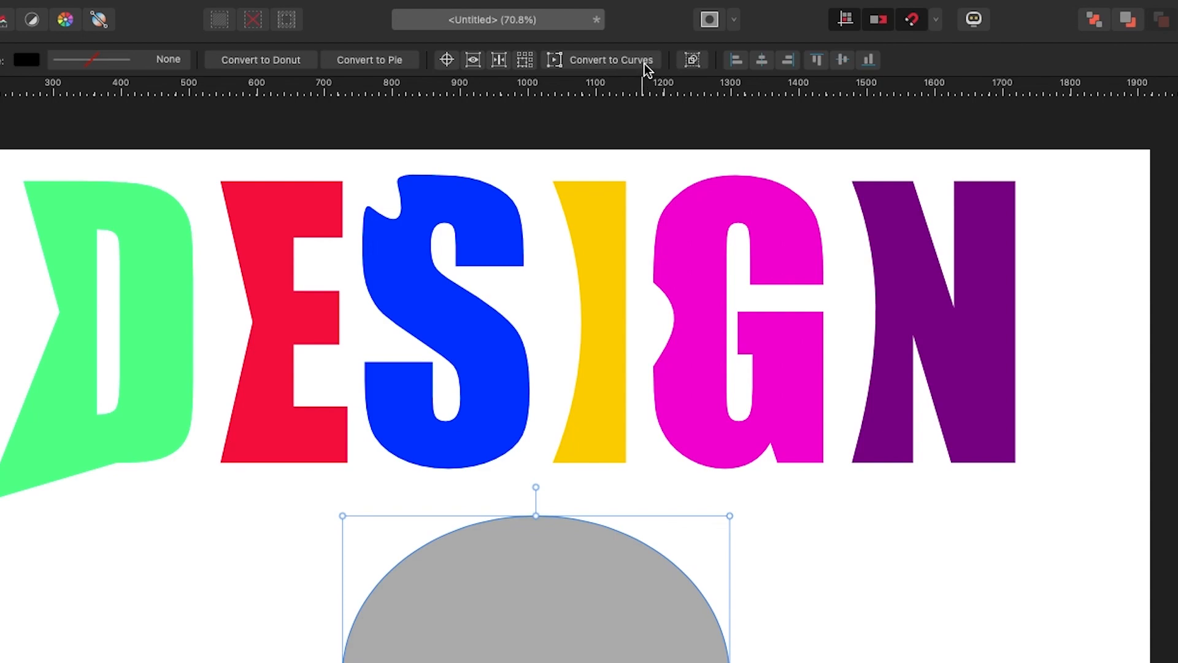
left_click(643, 61)
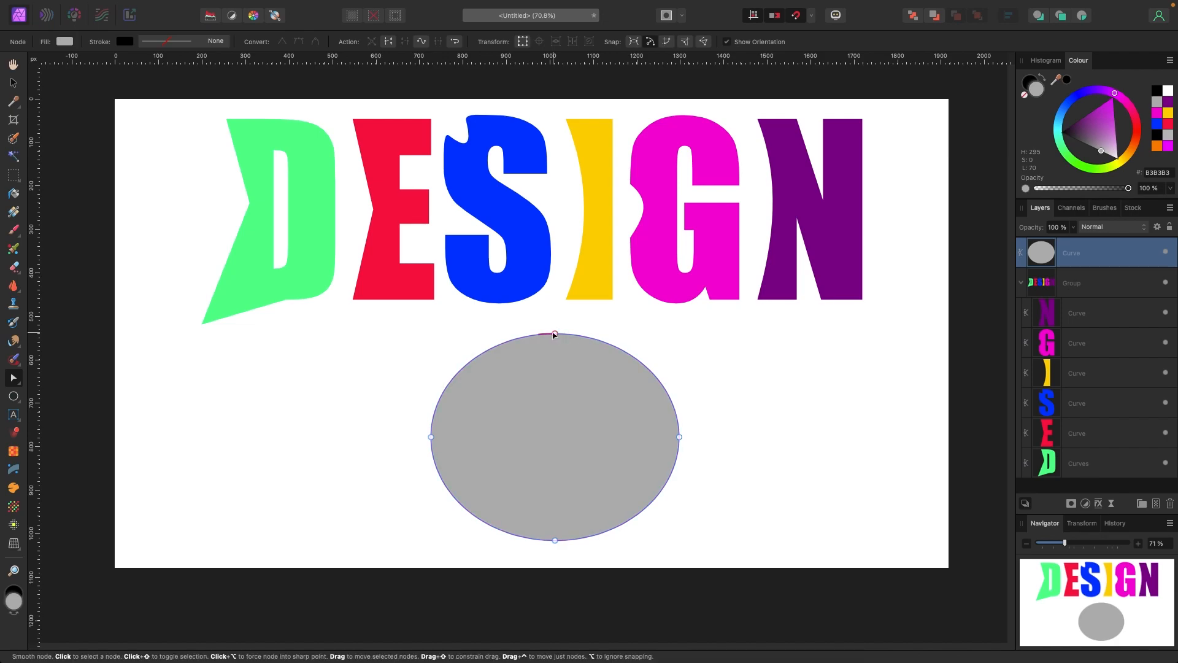
- Reshape the grey ellipse by shifting its top node up and right and pulling the right side's curve inward into an open mouth
mouse_move(557, 338)
left_mouse_down()
mouse_move(567, 415)
mouse_move(576, 328)
left_mouse_up()
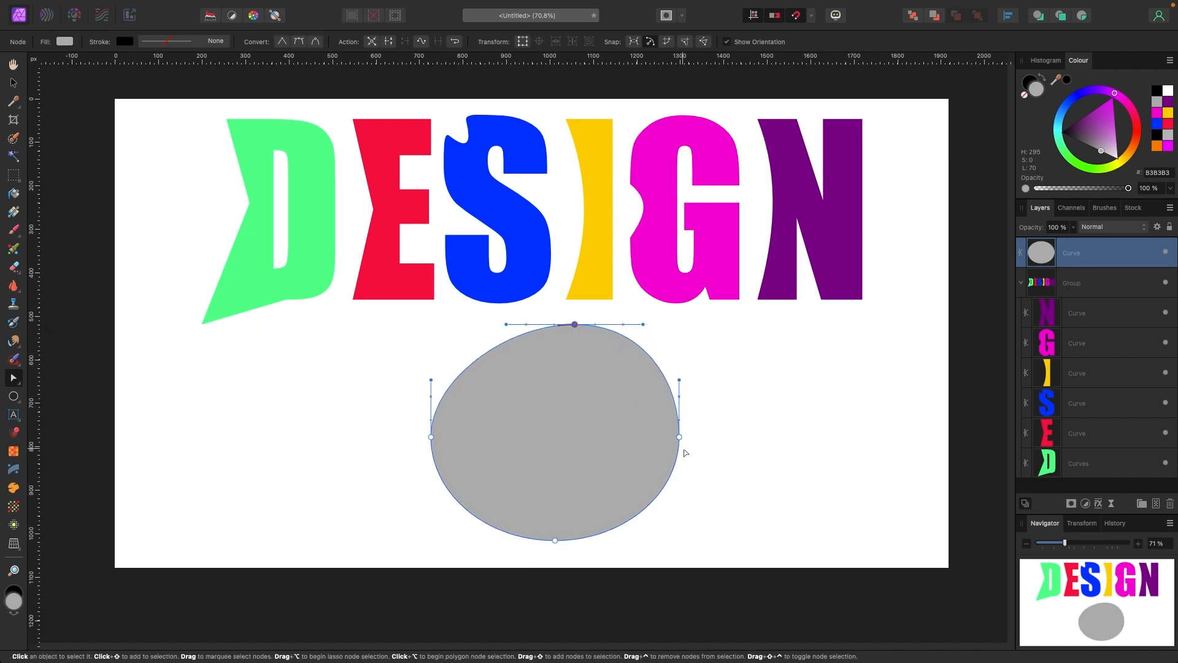
left_click_drag(681, 383, 539, 465)
left_click(655, 379)
- Rotate the grey mouth shape clockwise by about 30 degrees and deselect it
left_click(13, 82)
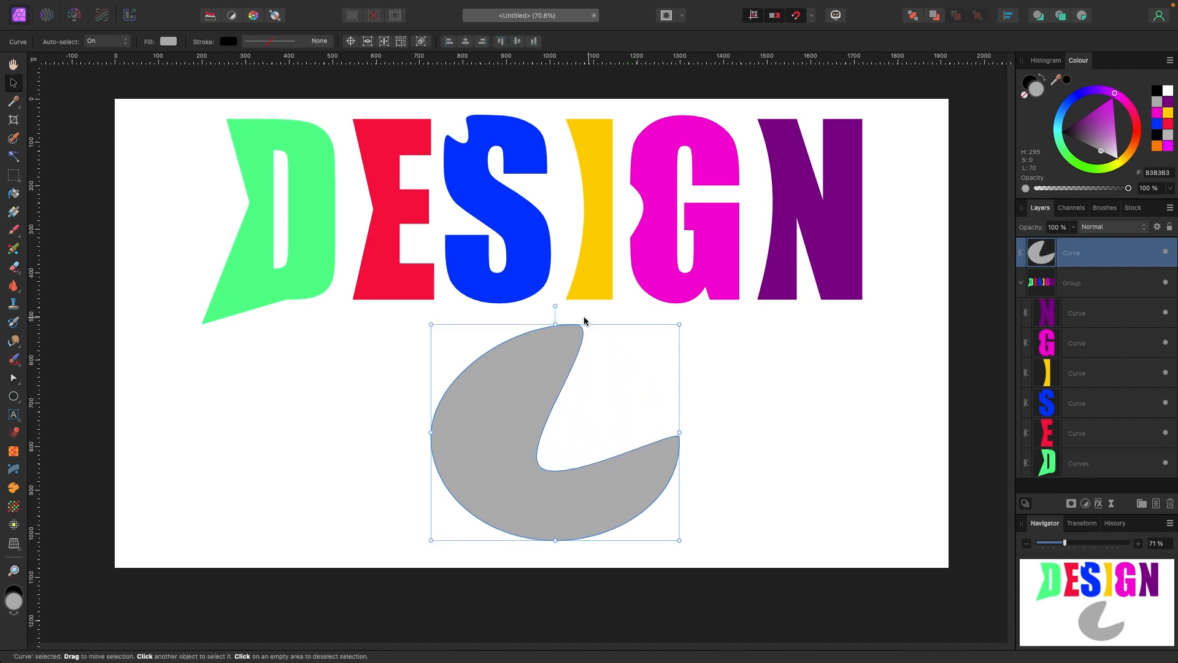
left_click_drag(555, 305, 619, 323)
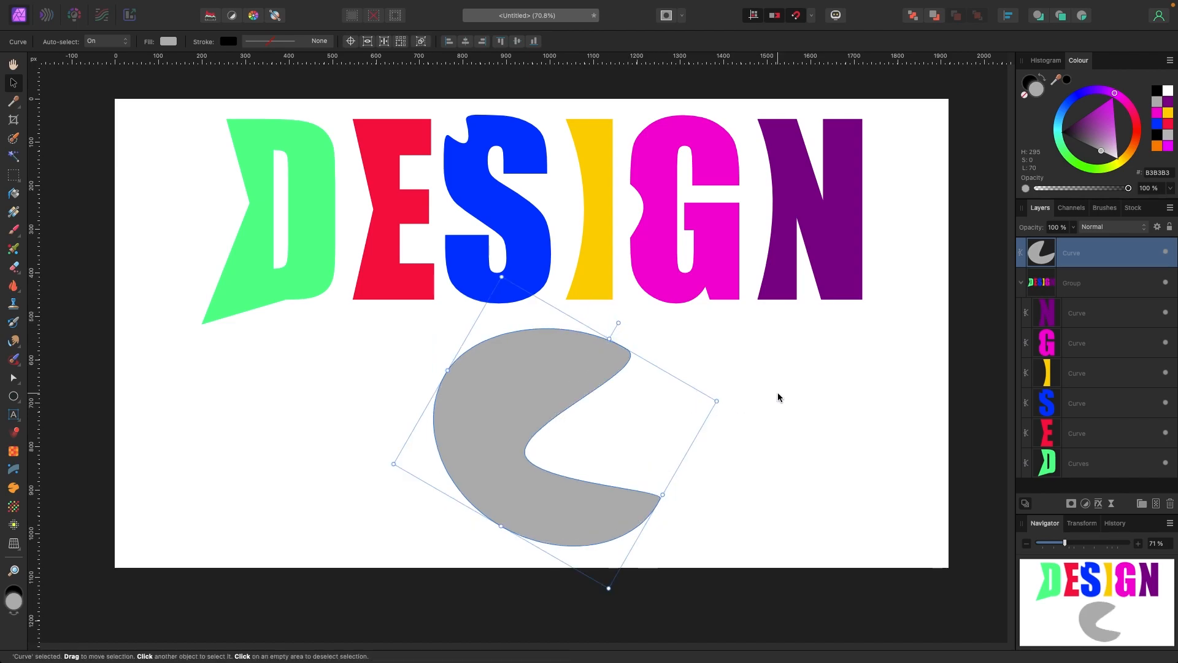
left_click(778, 397)
- Draw a small circle as an eye near the top of the grey shape, fill it with black (000000) and deselect it
left_click(14, 396)
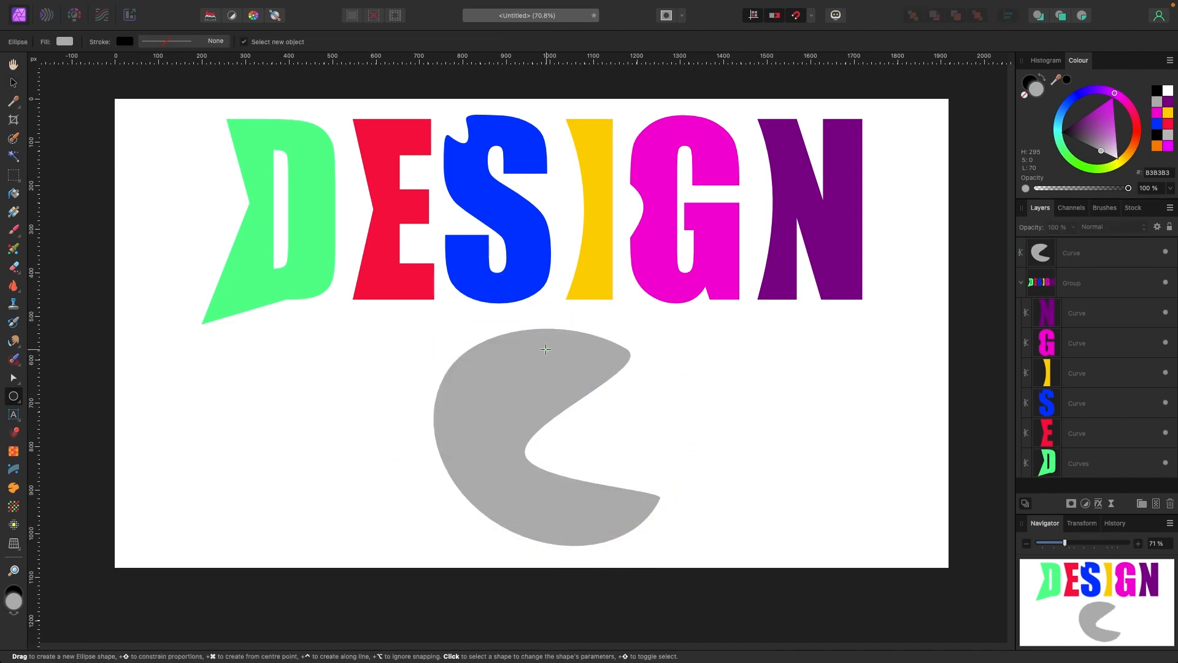
left_click_drag(547, 349, 566, 369)
left_click_drag(1078, 142, 1048, 141)
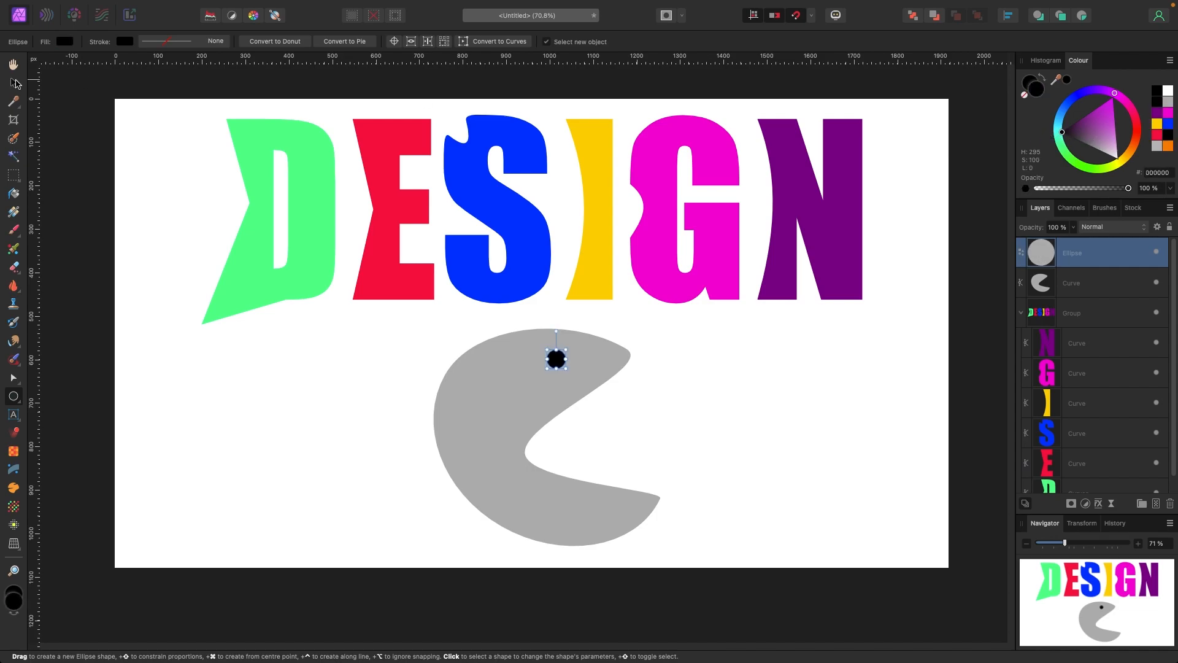
left_click(16, 84)
left_click(194, 400)
scroll(194, 401, "right", 1)
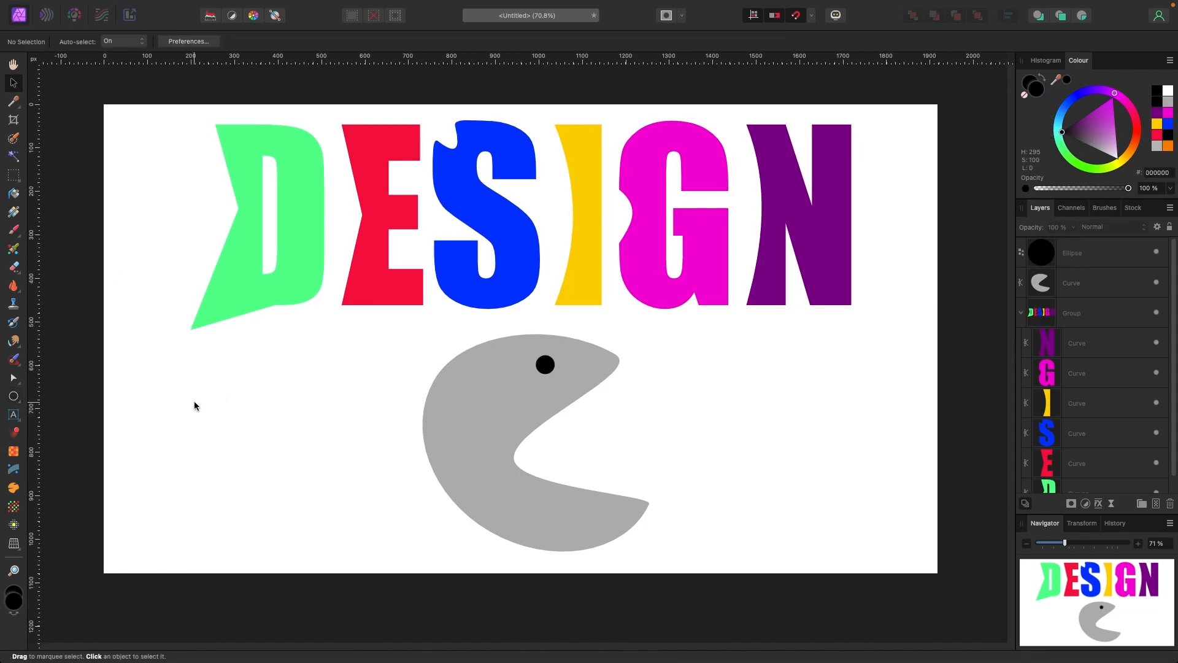